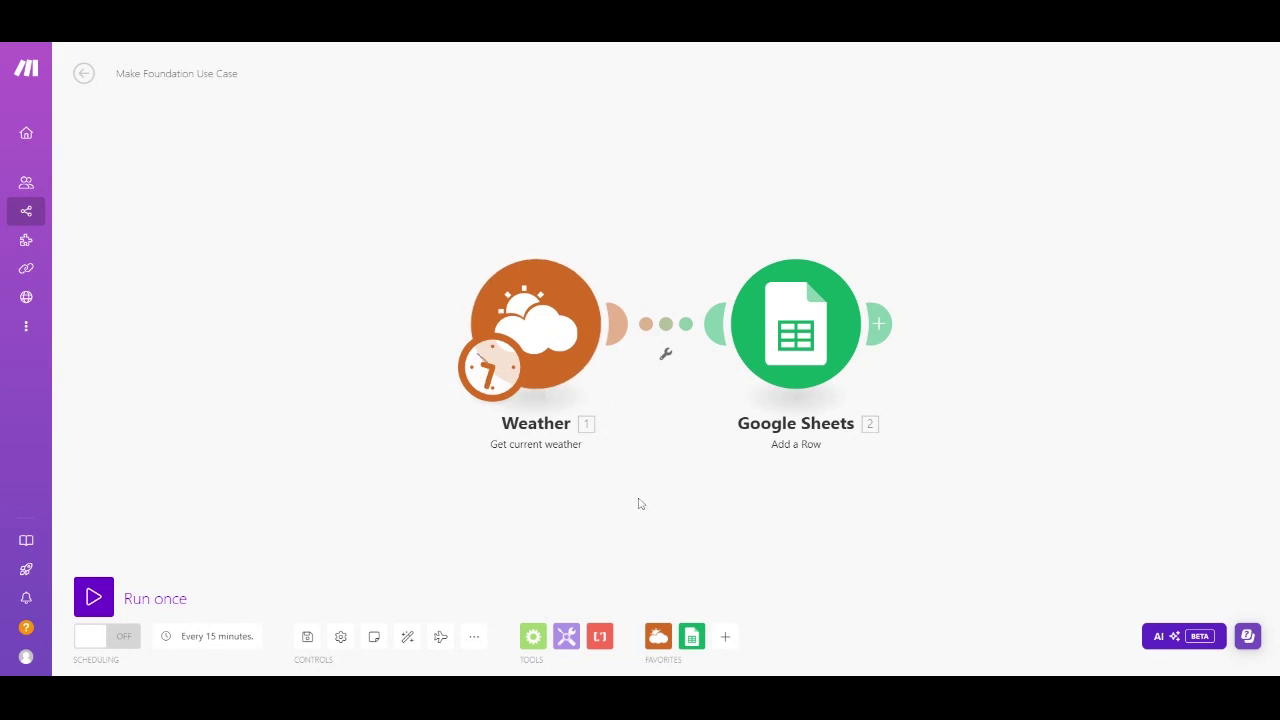
Step: Unlink Weather from Google Sheets and review the Sheets module's not-connected warning
right_click(668, 331)
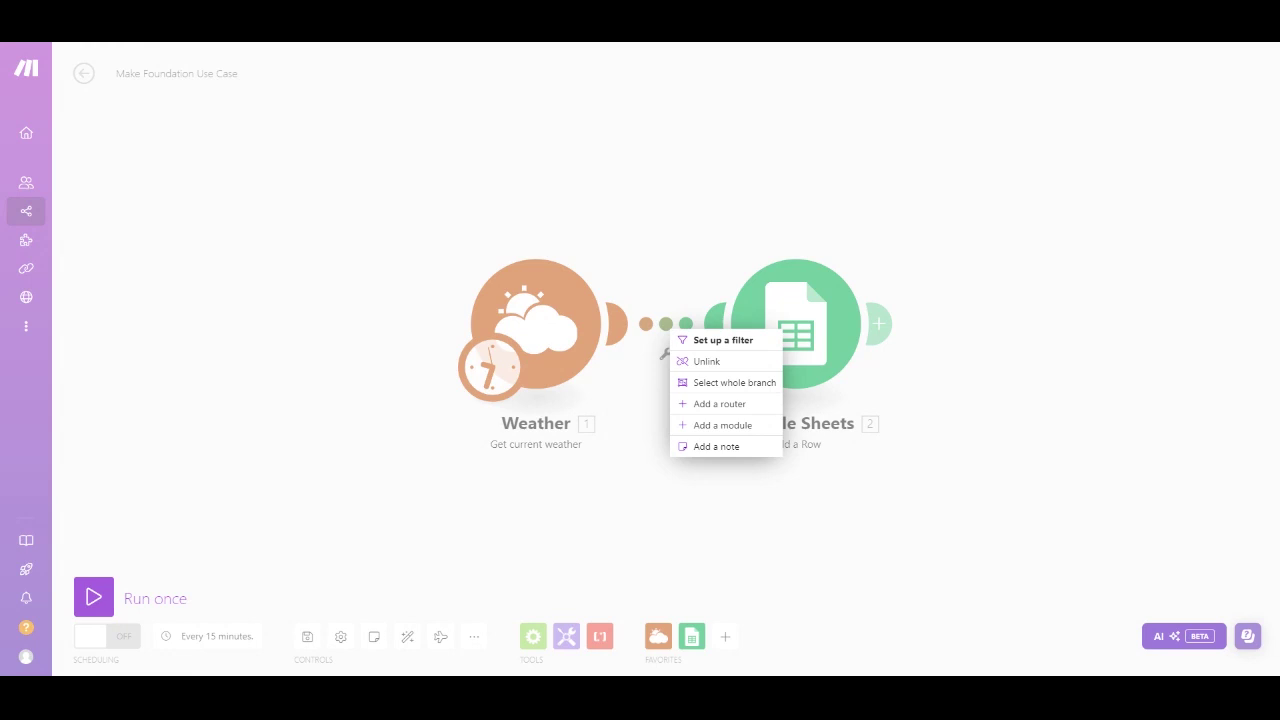
left_click(700, 361)
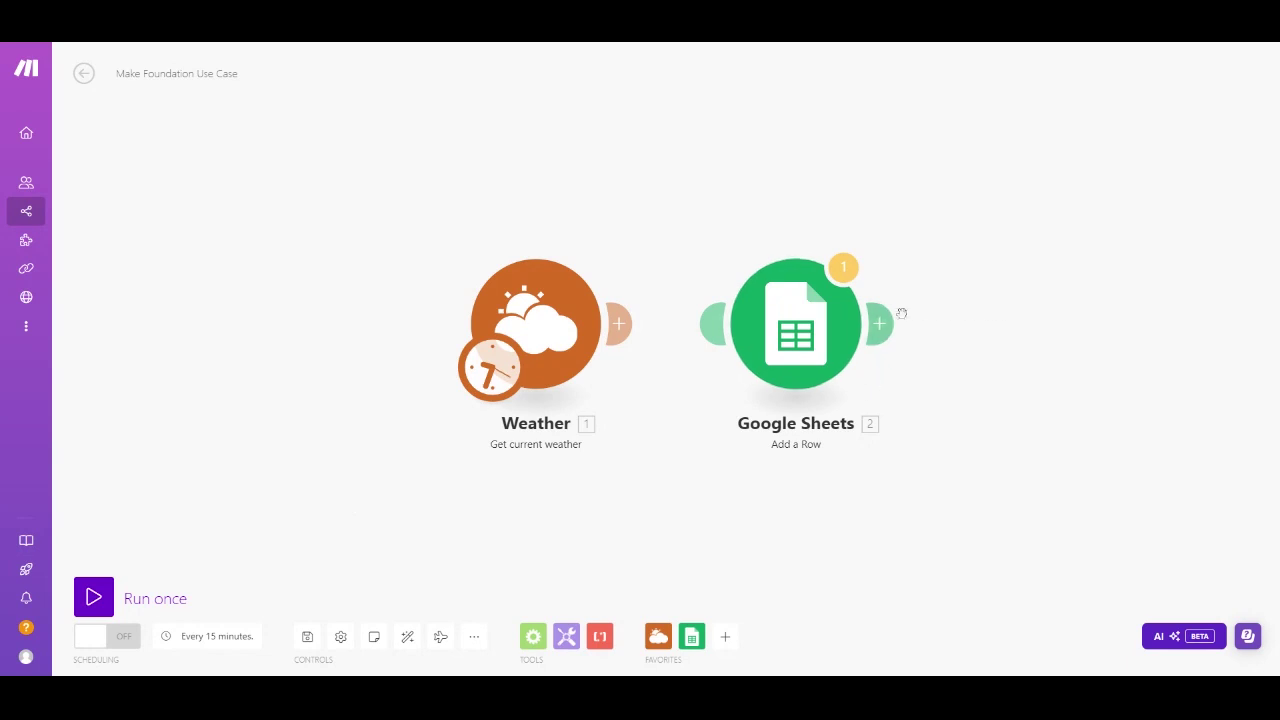
left_click(845, 277)
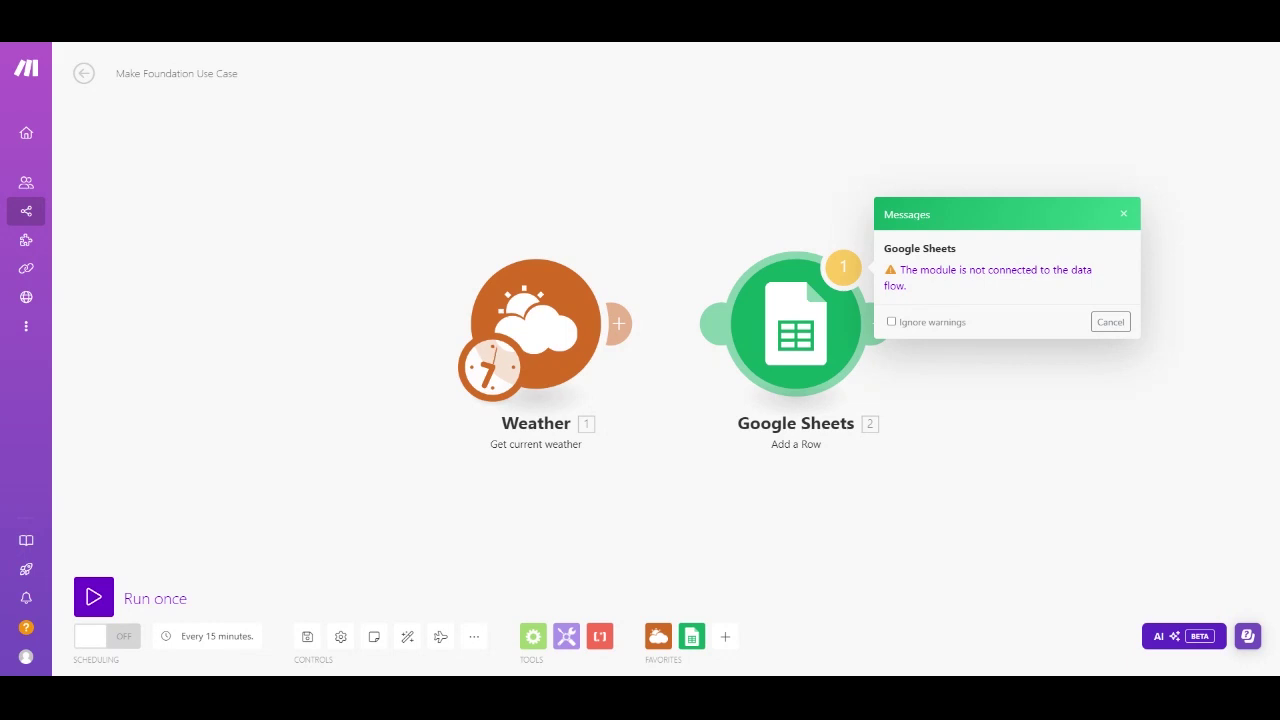
key("Escape")
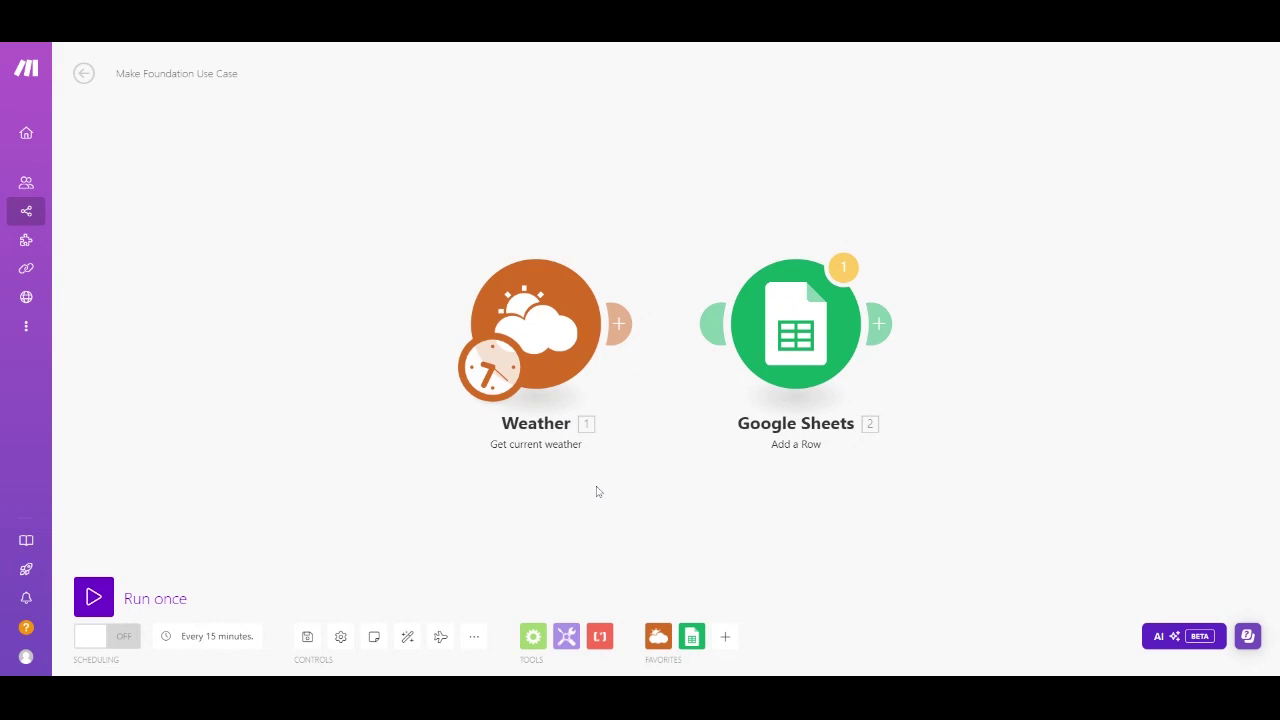
left_click(622, 323)
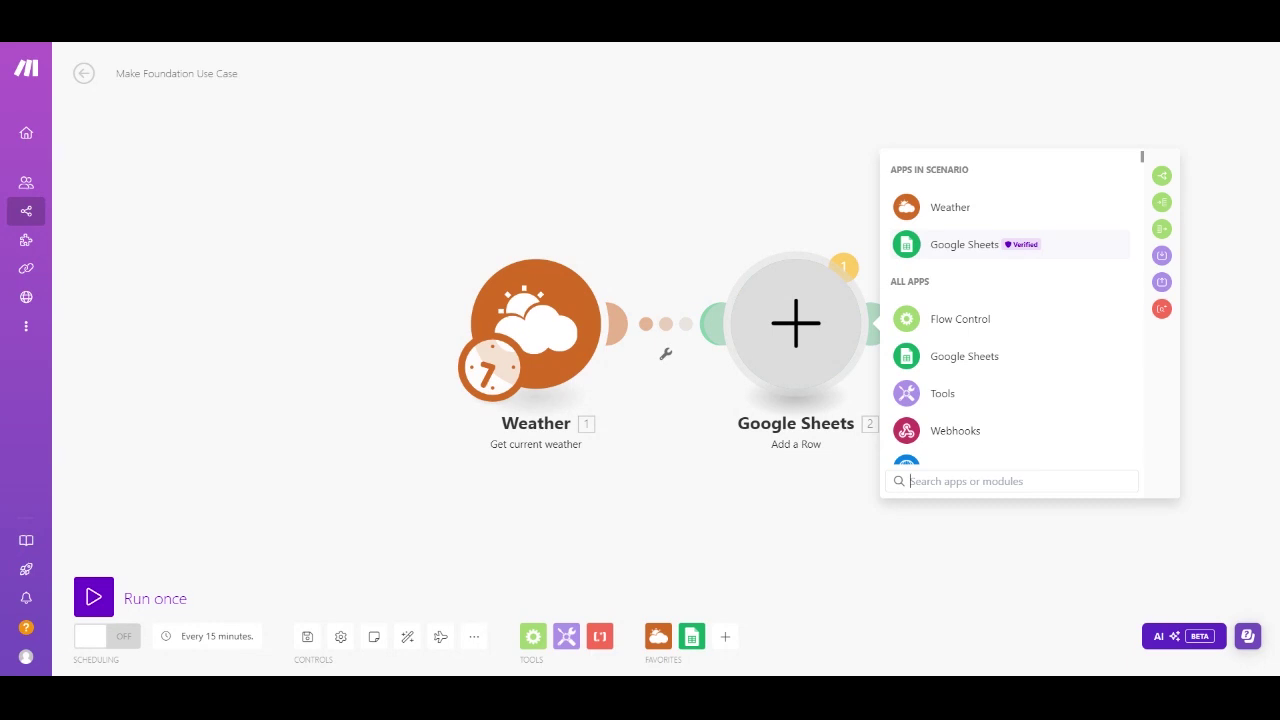
left_click(953, 250)
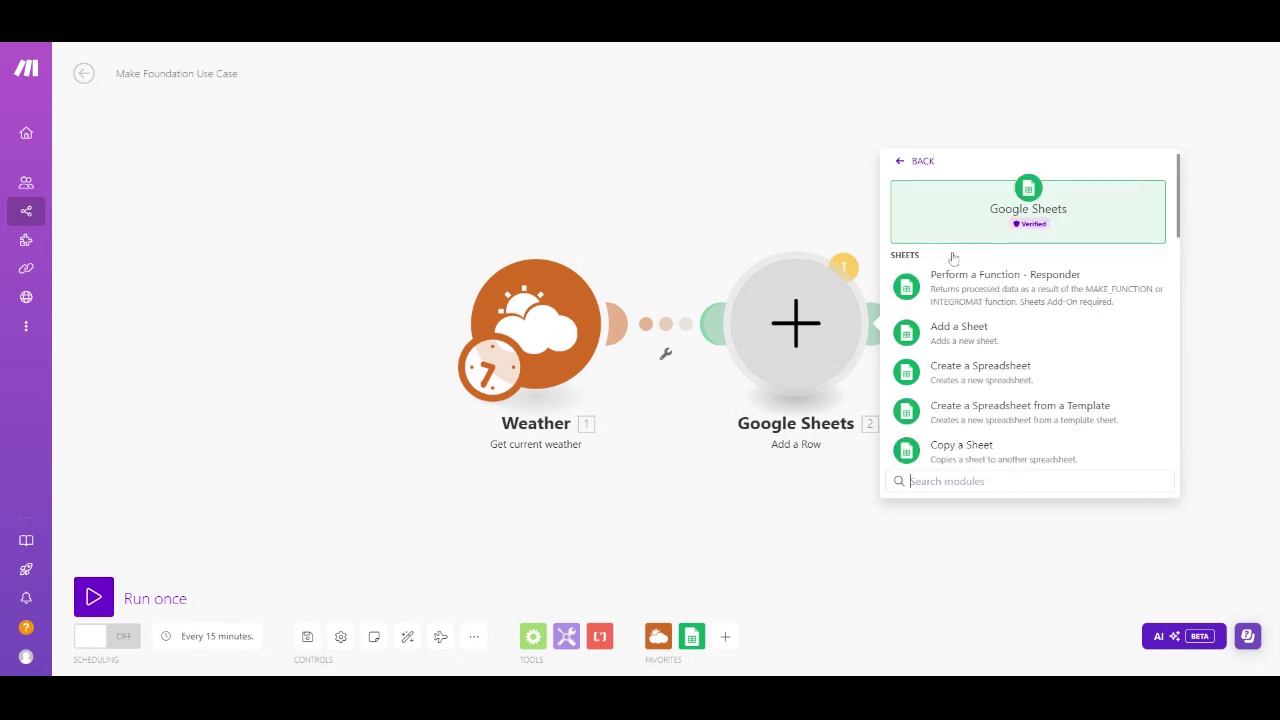
left_click(963, 334)
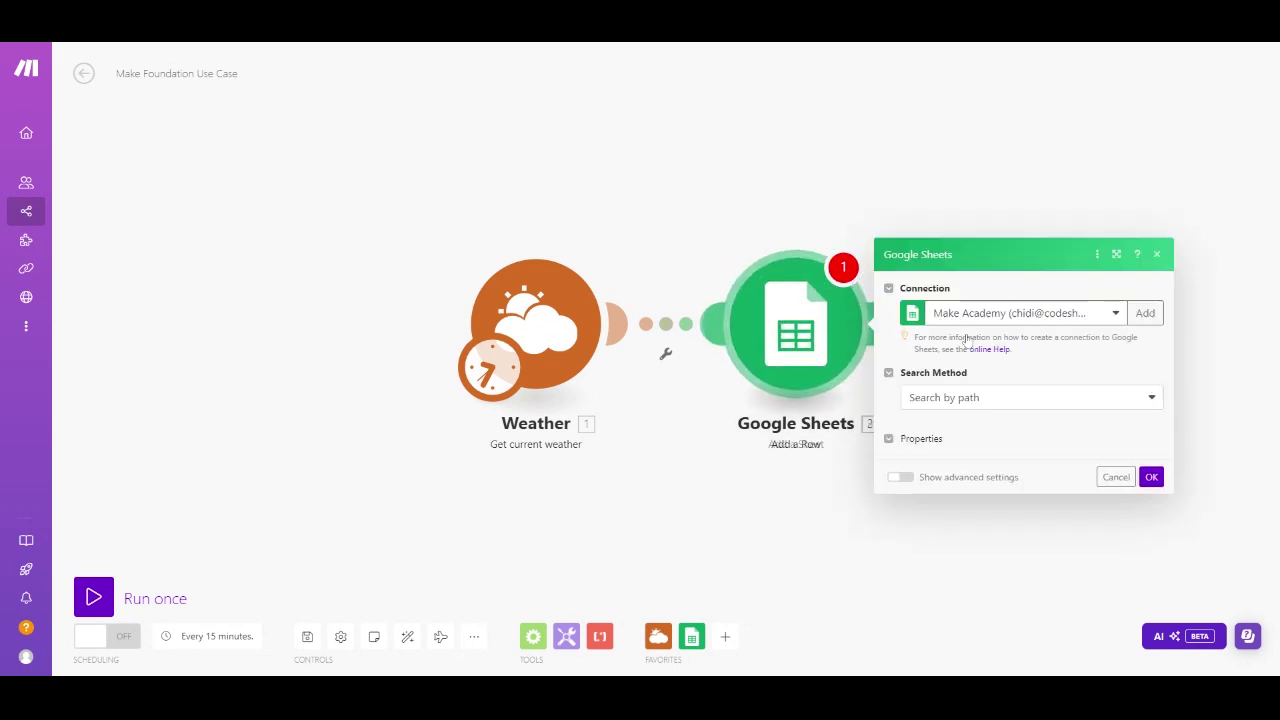
left_click(807, 332)
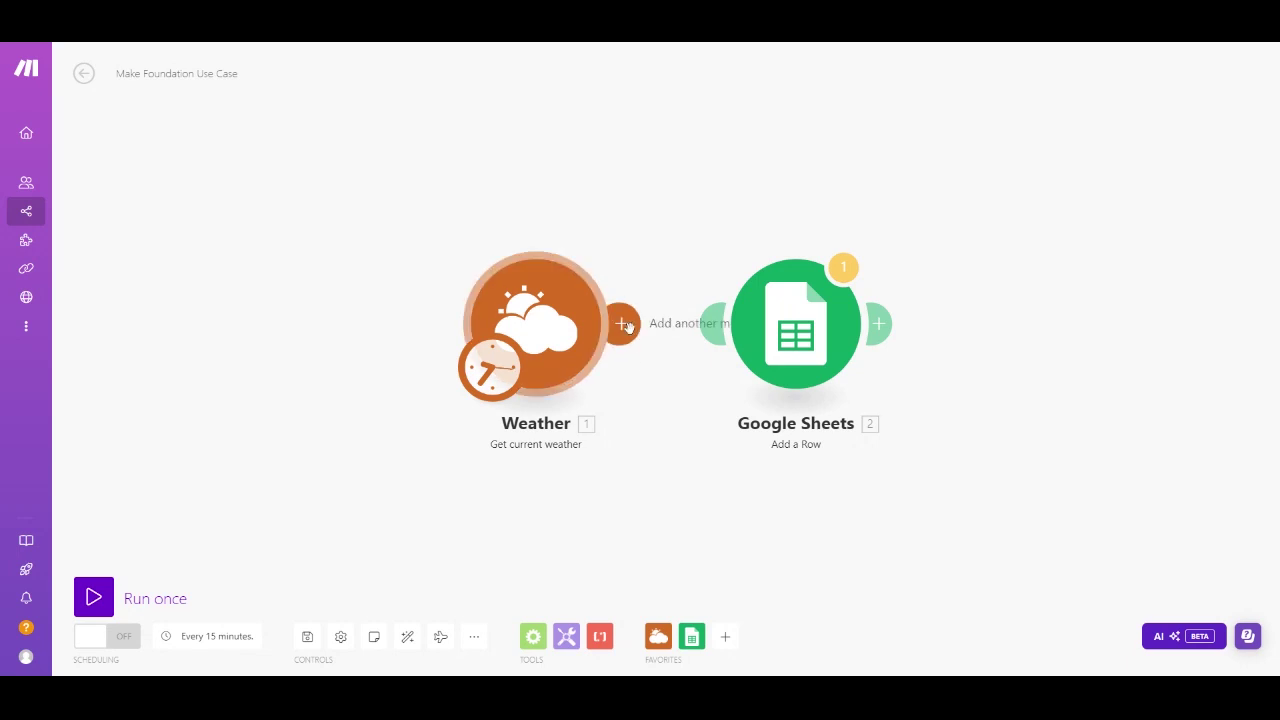
Step: Link Weather to Google Sheets and move the Sheets module beside Weather
left_click_drag(633, 328, 709, 338)
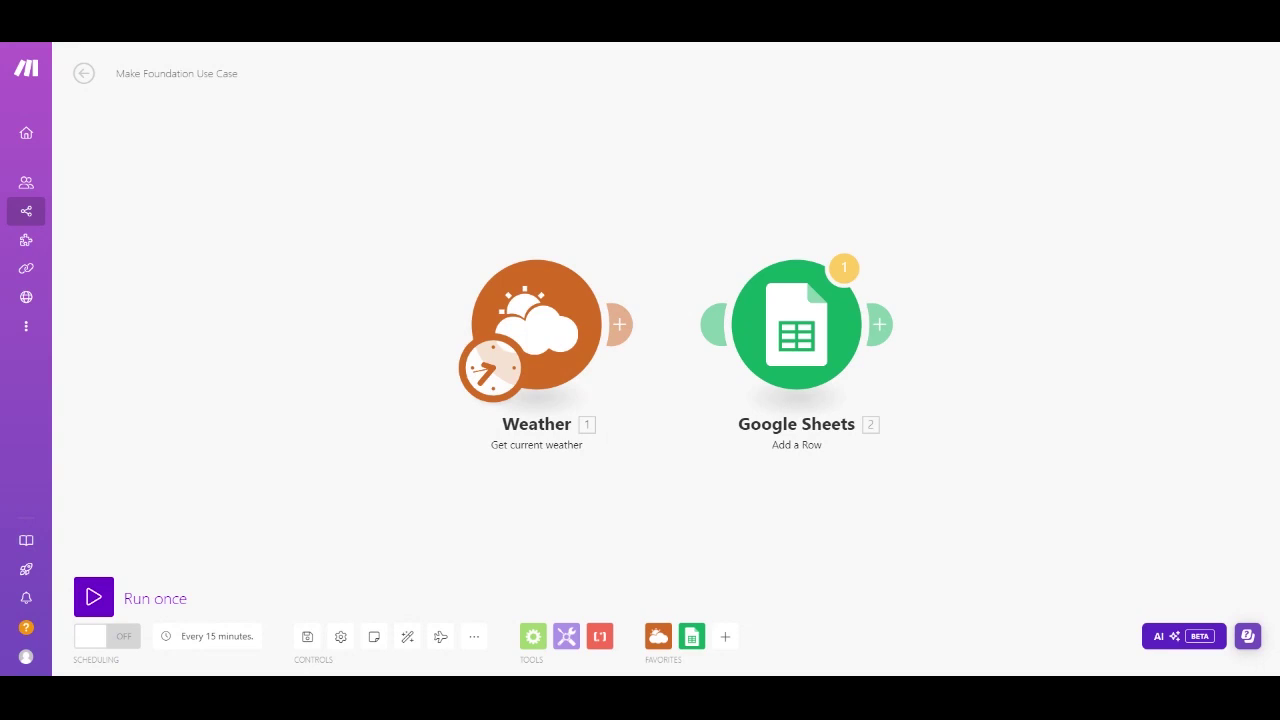
mouse_move(808, 327)
left_mouse_down()
mouse_move(749, 327)
mouse_move(818, 325)
left_mouse_up()
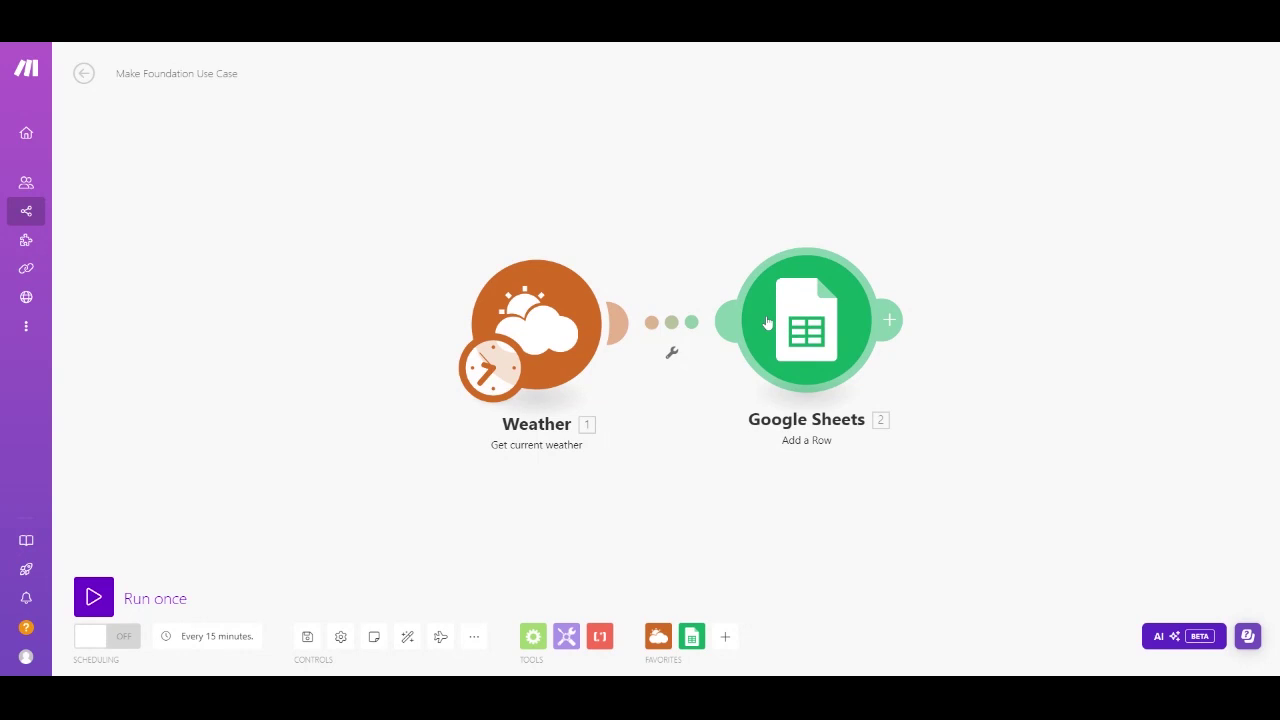
mouse_move(767, 322)
left_mouse_down()
mouse_move(791, 328)
mouse_move(768, 338)
mouse_move(1052, 327)
mouse_move(799, 337)
left_mouse_up()
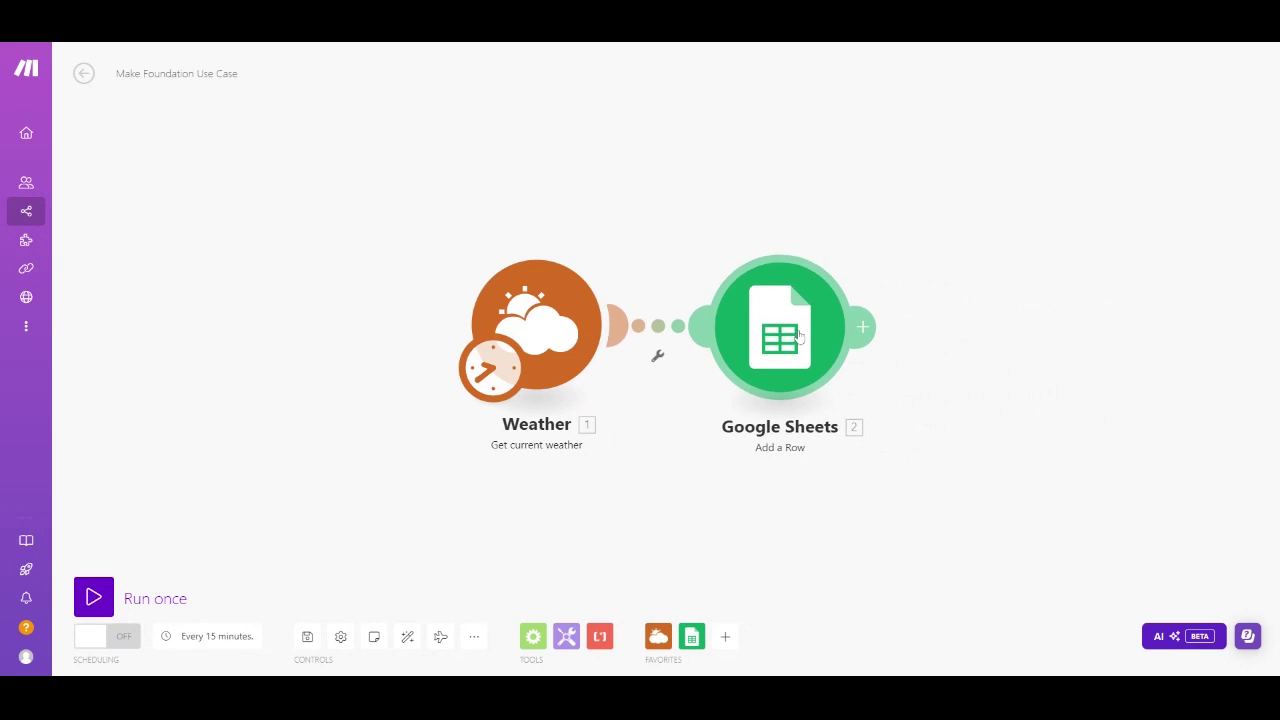
Step: Unlink the Weather–Sheets connection once more, then relink the two modules
right_click(668, 329)
left_click(713, 360)
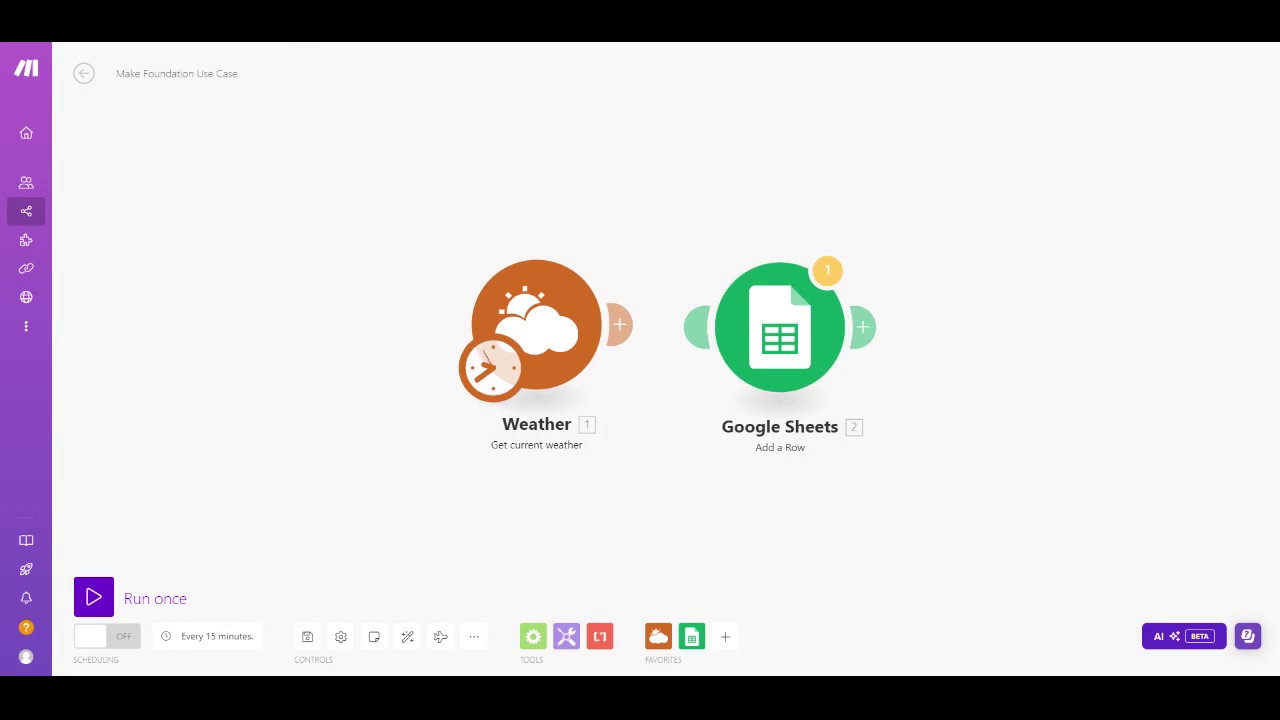
left_click_drag(780, 325, 800, 320)
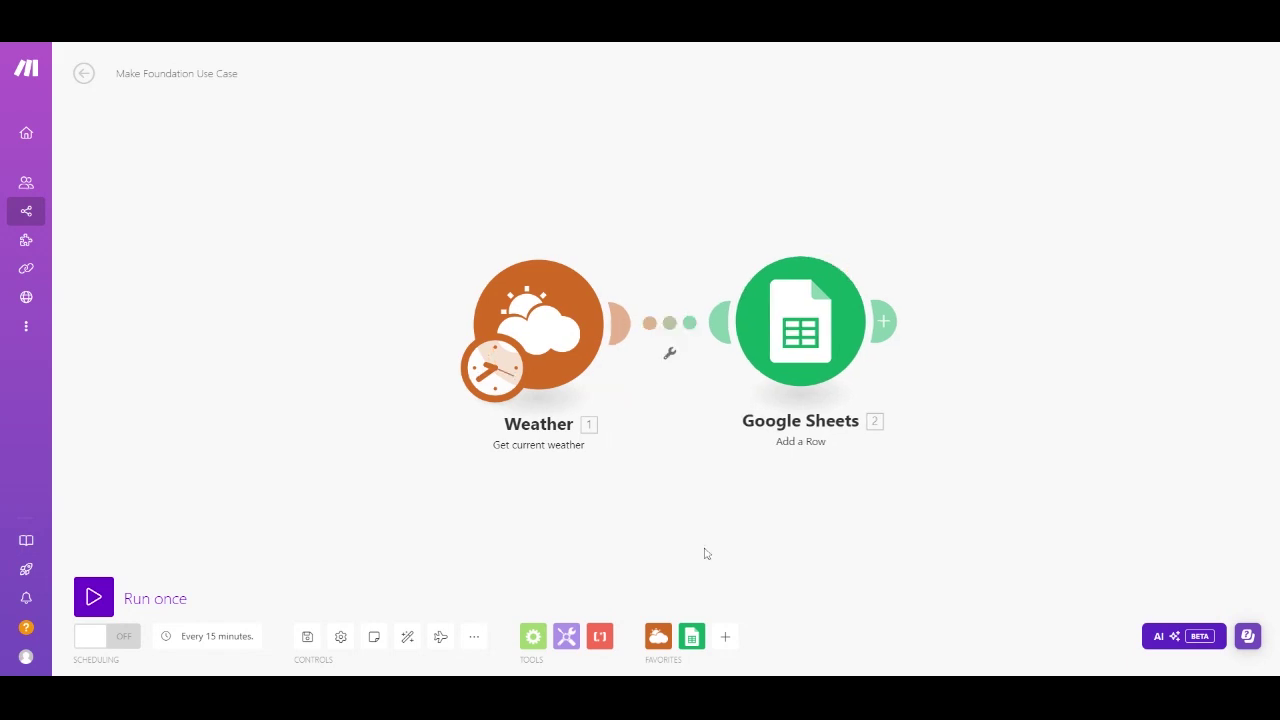
left_click(545, 343)
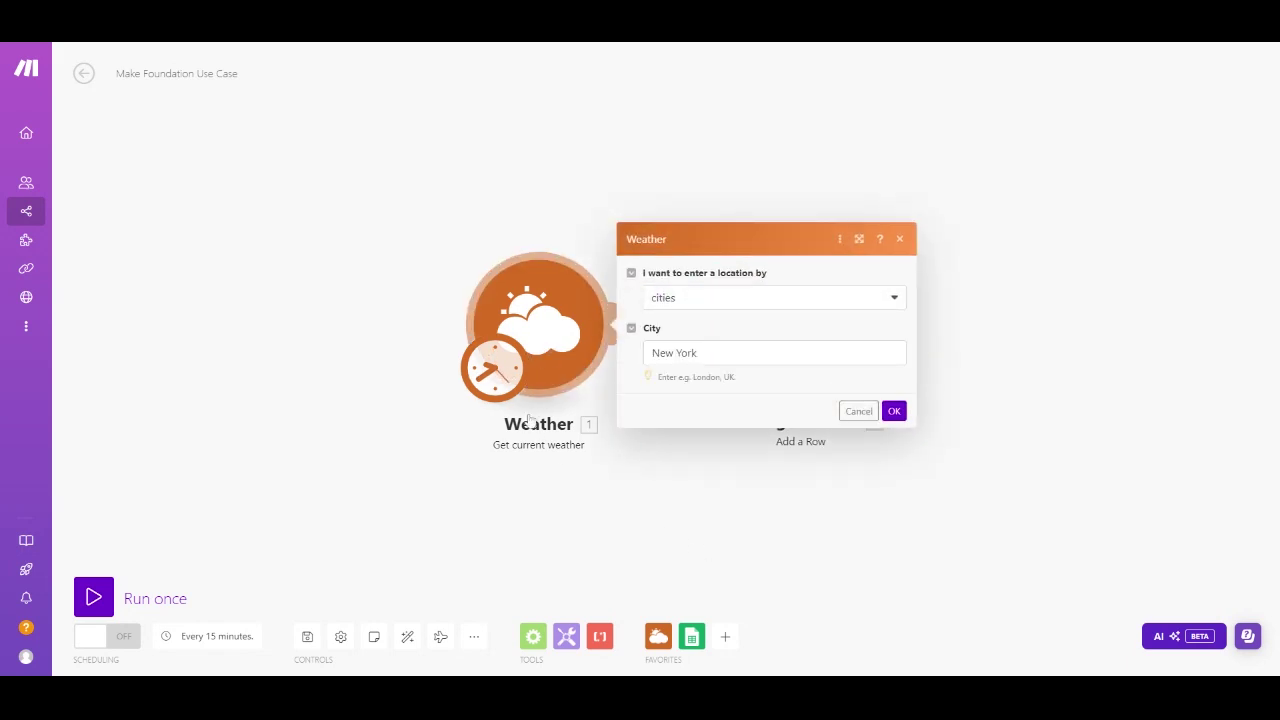
left_click(894, 416)
left_click(830, 340)
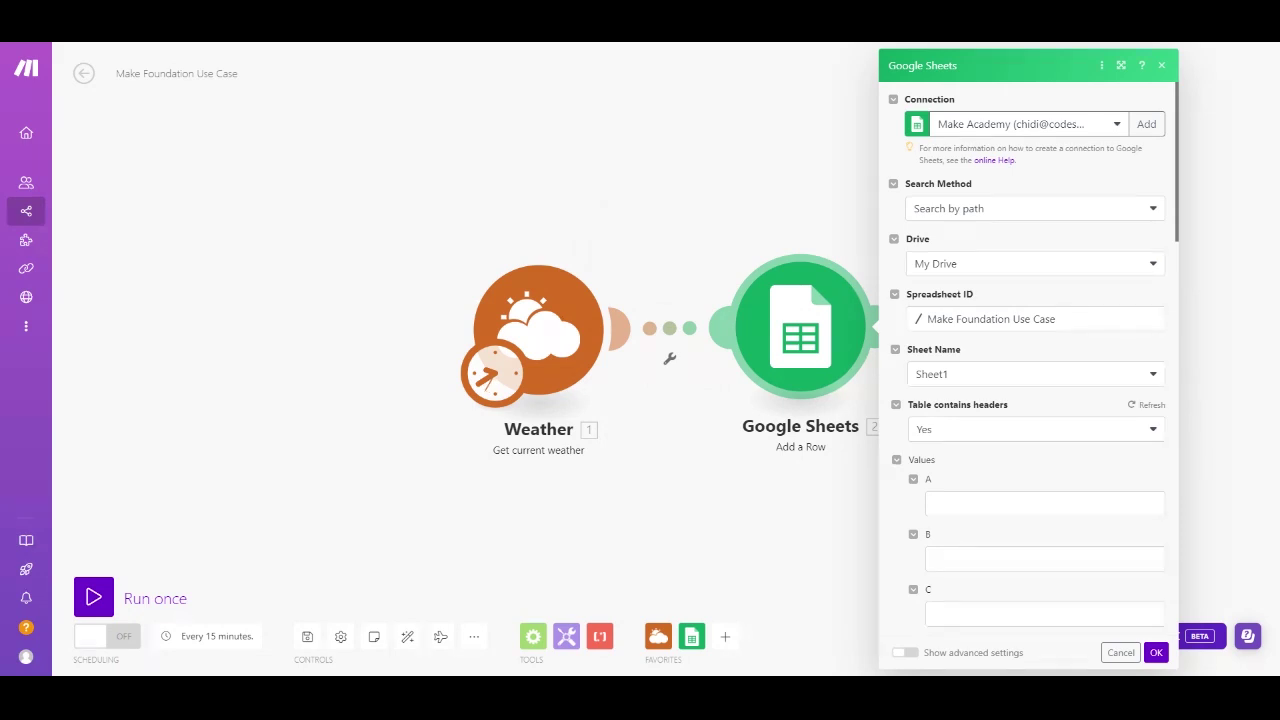
key("Escape")
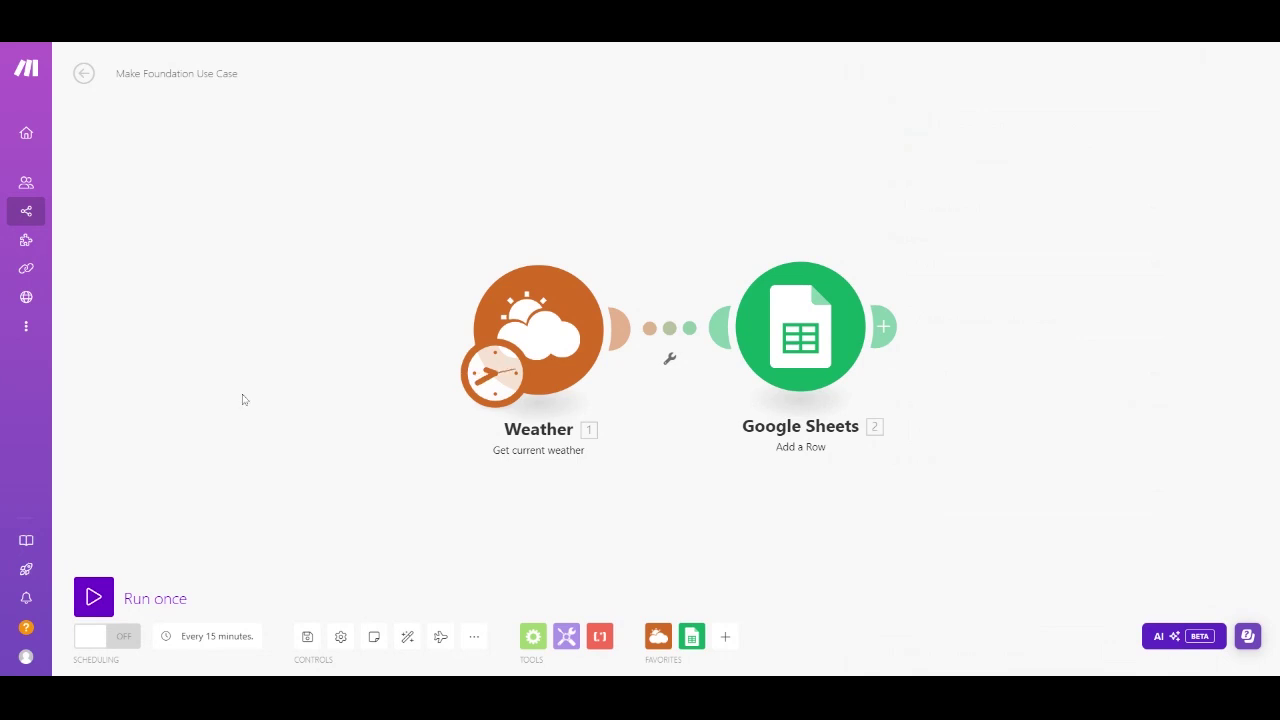
left_click(440, 637)
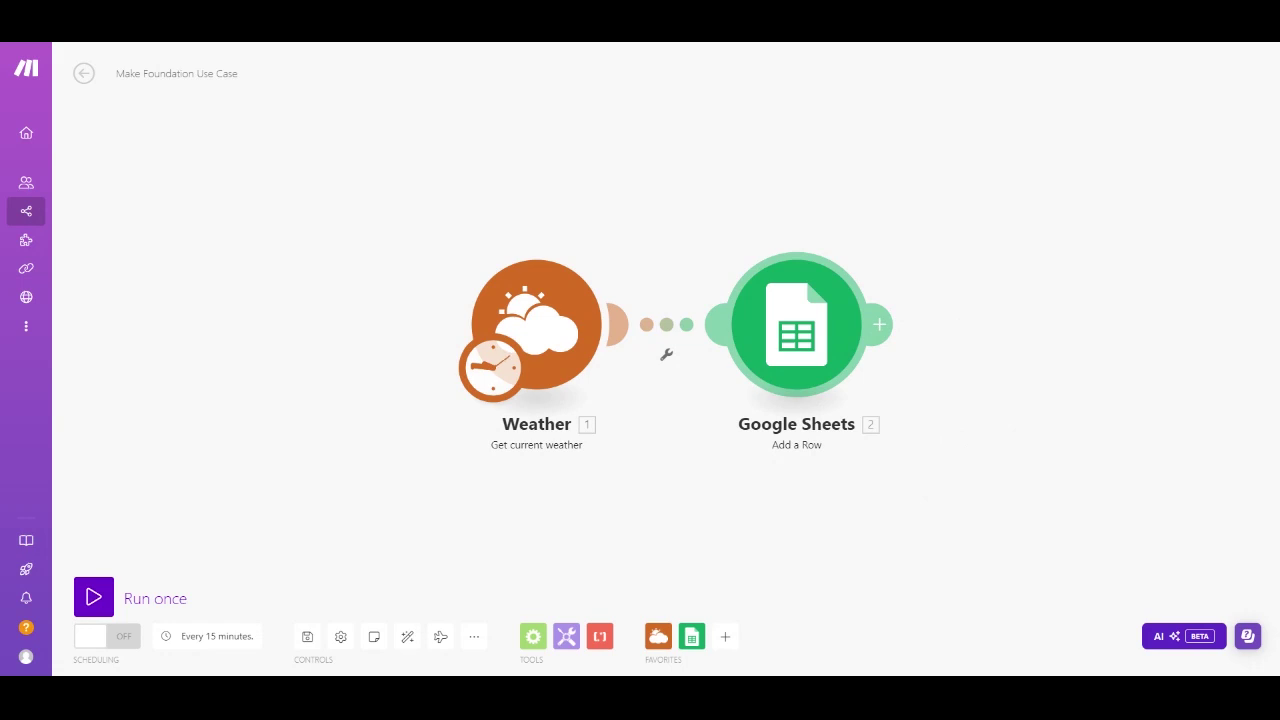
right_click(808, 341)
left_click(734, 503)
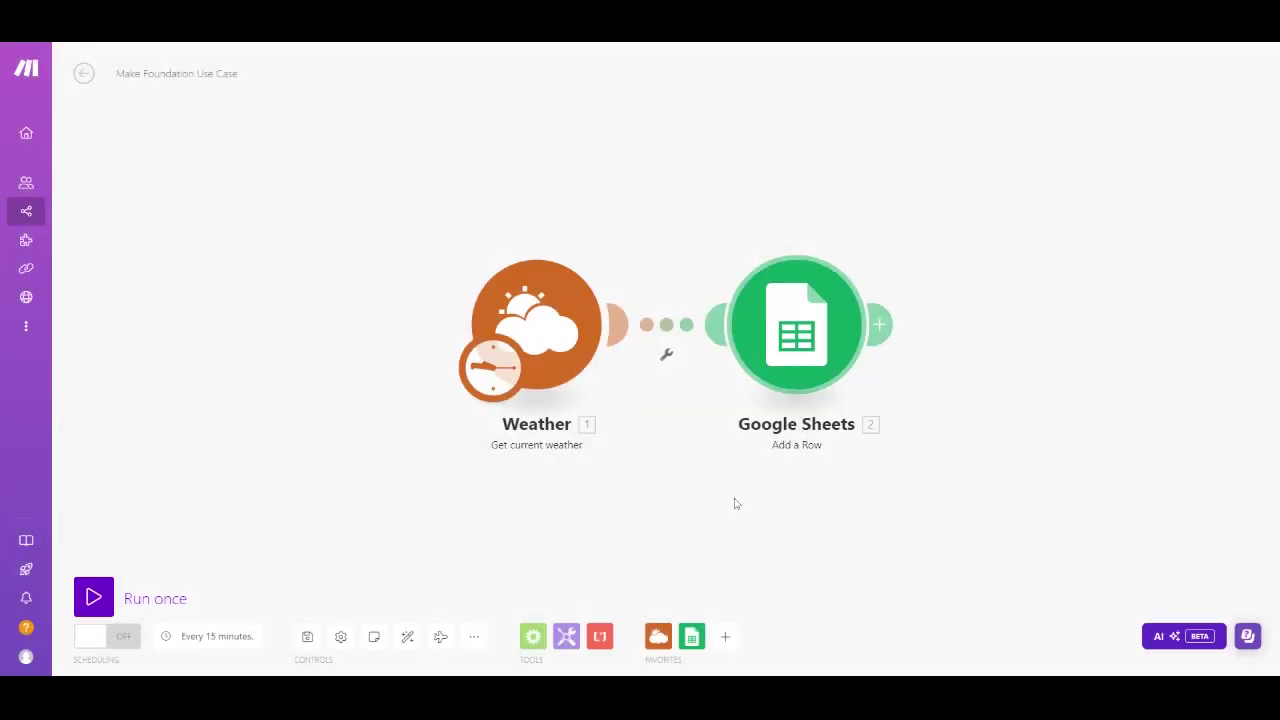
right_click(818, 336)
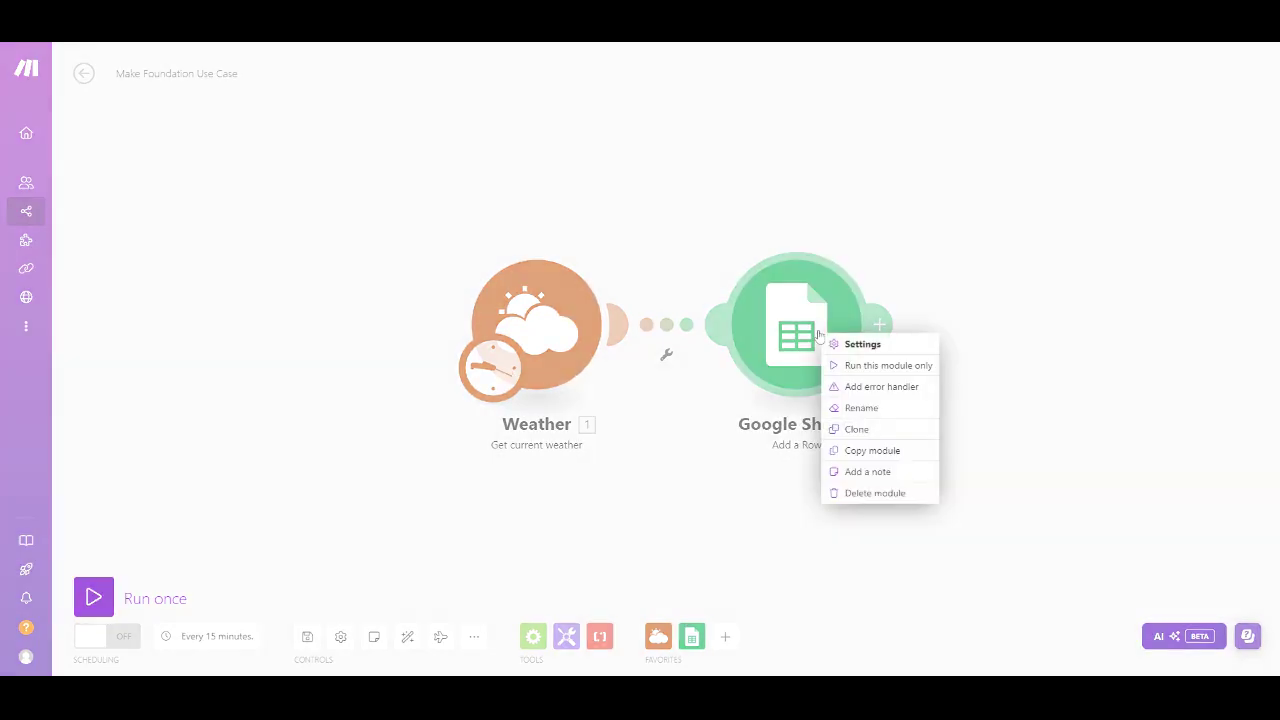
left_click(893, 429)
left_click(936, 490)
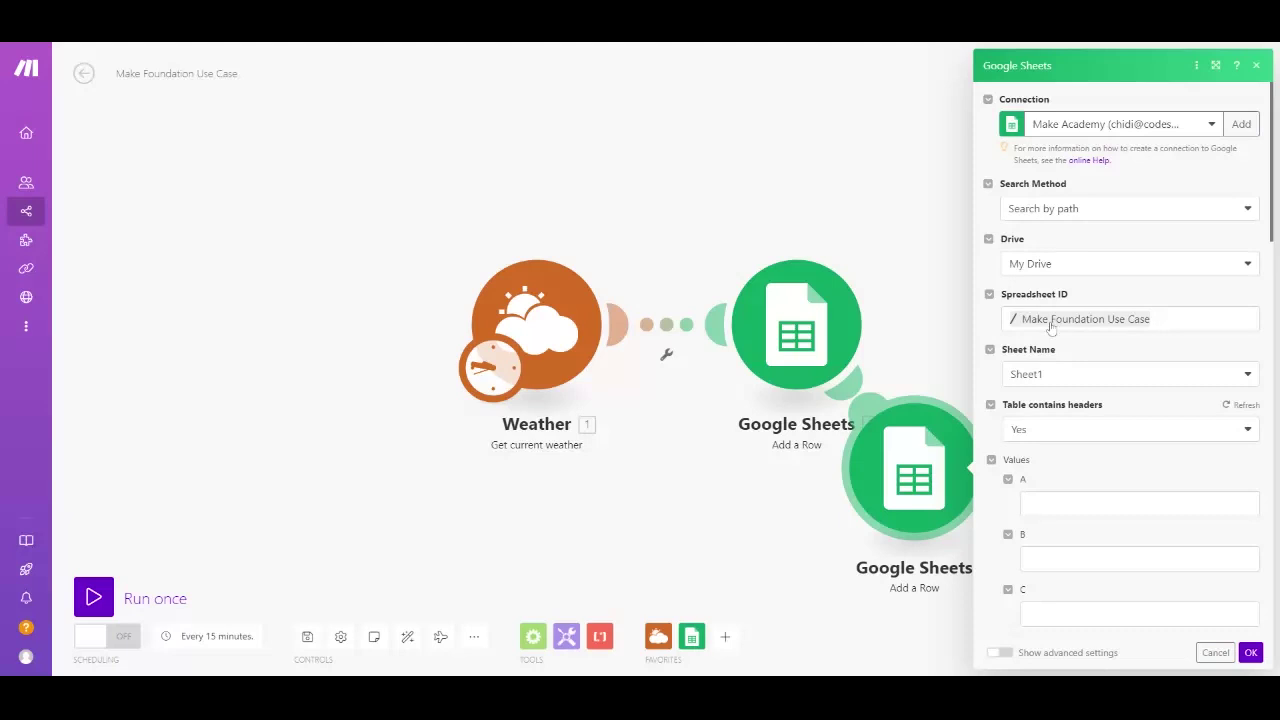
right_click(920, 468)
left_click(942, 640)
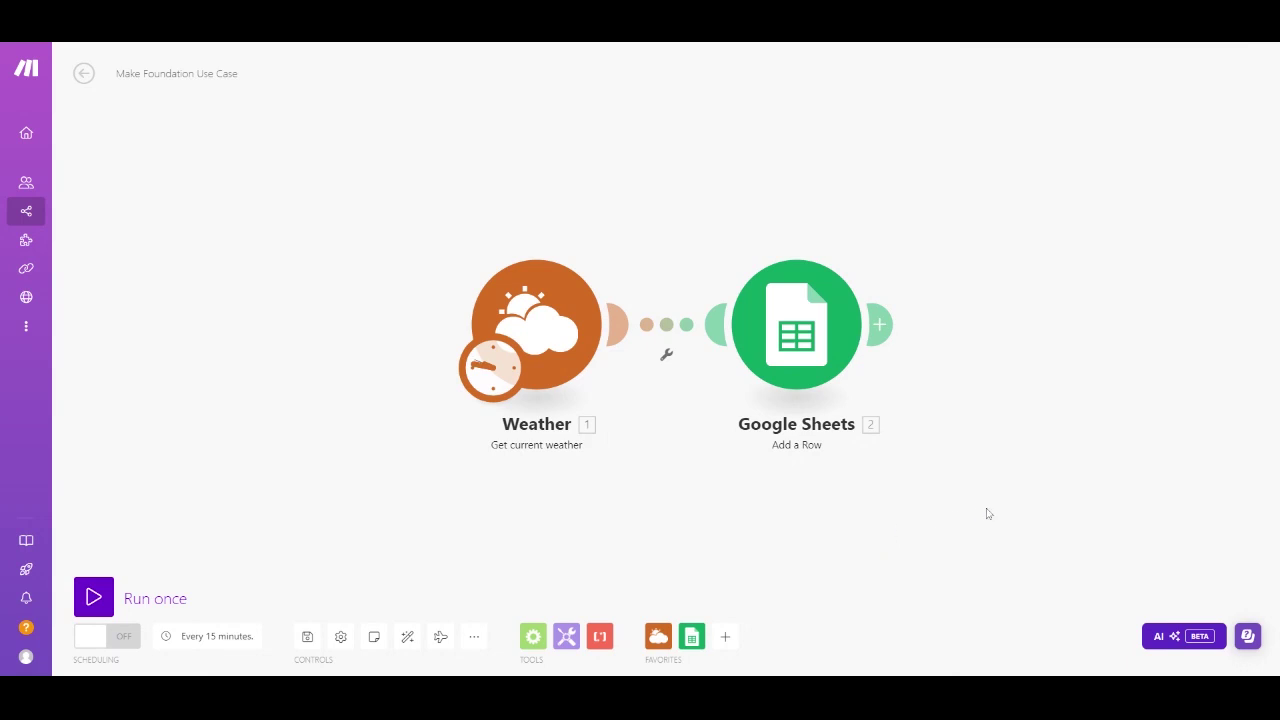
Step: Copy the Weather and Google Sheets modules and paste them at the canvas's upper left
left_click_drag(1000, 503, 266, 194)
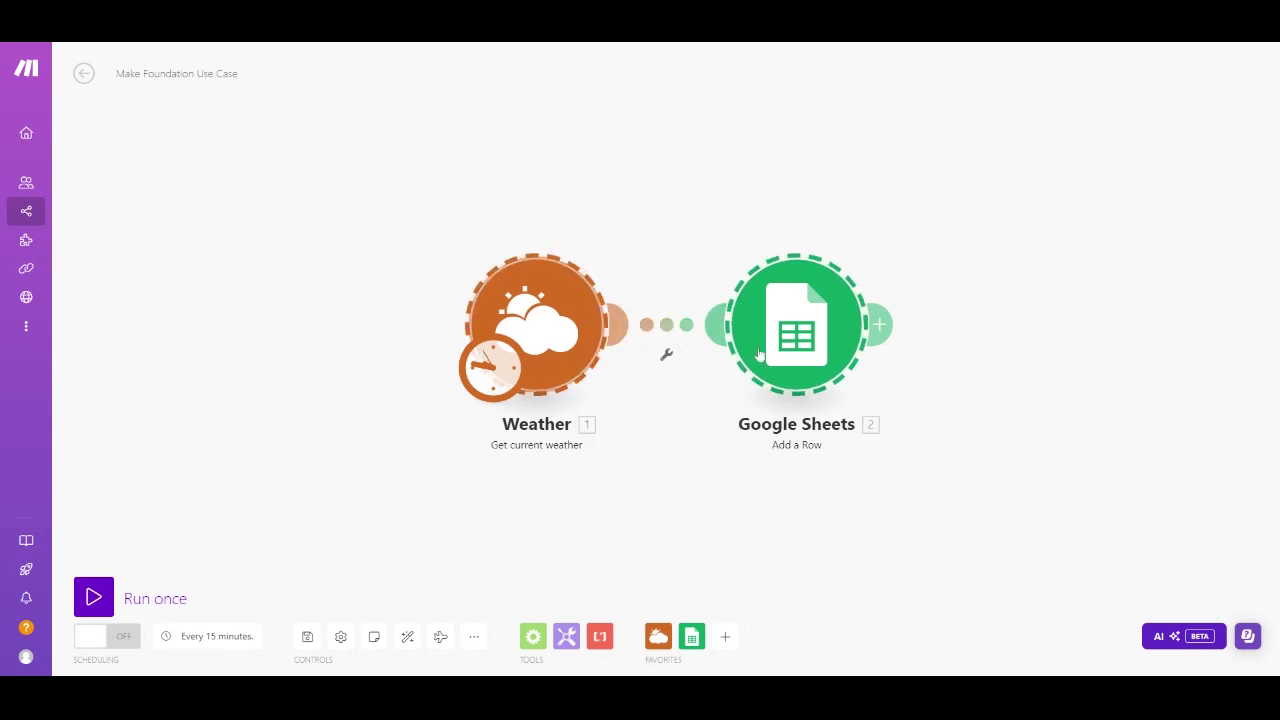
right_click(796, 352)
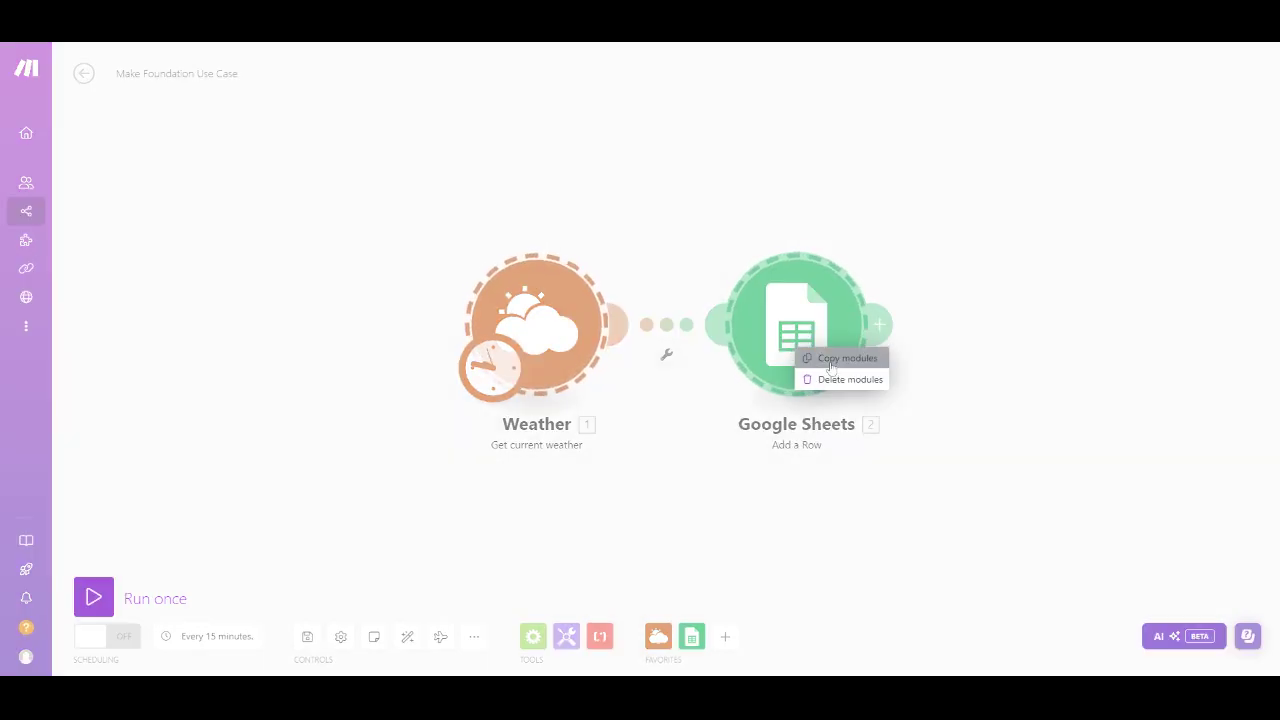
left_click(830, 360)
right_click(302, 171)
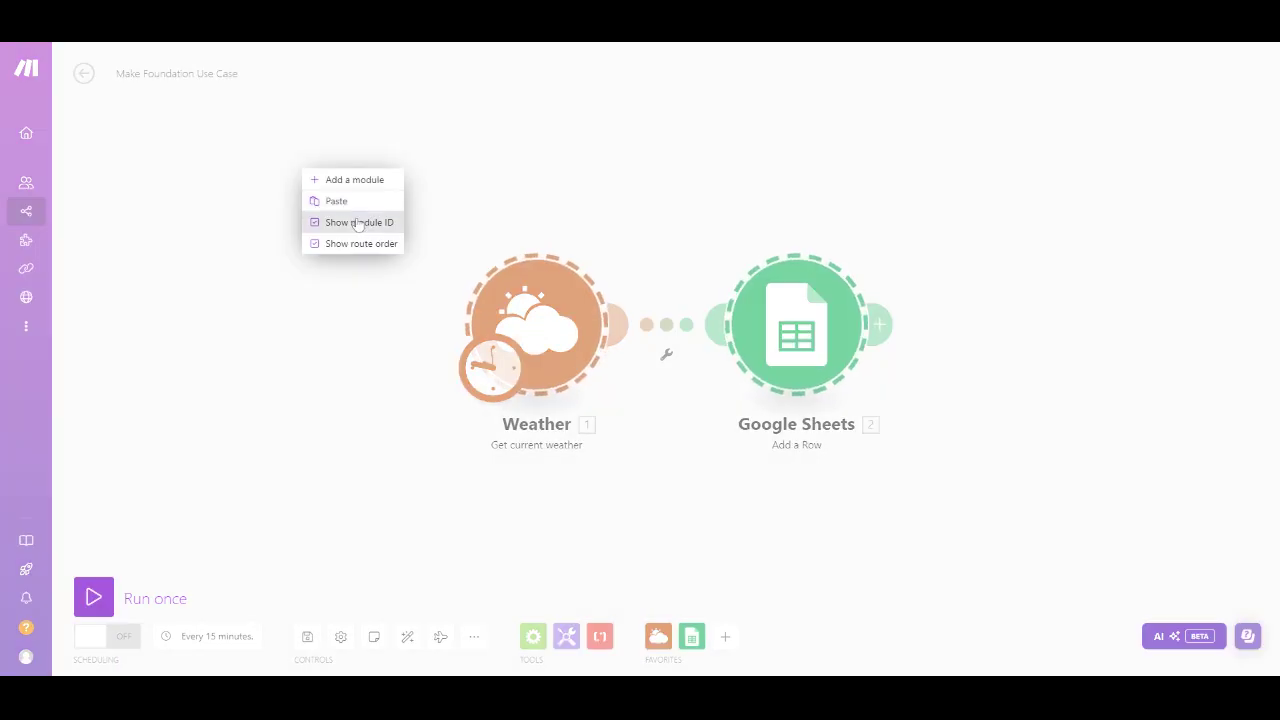
left_click(336, 201)
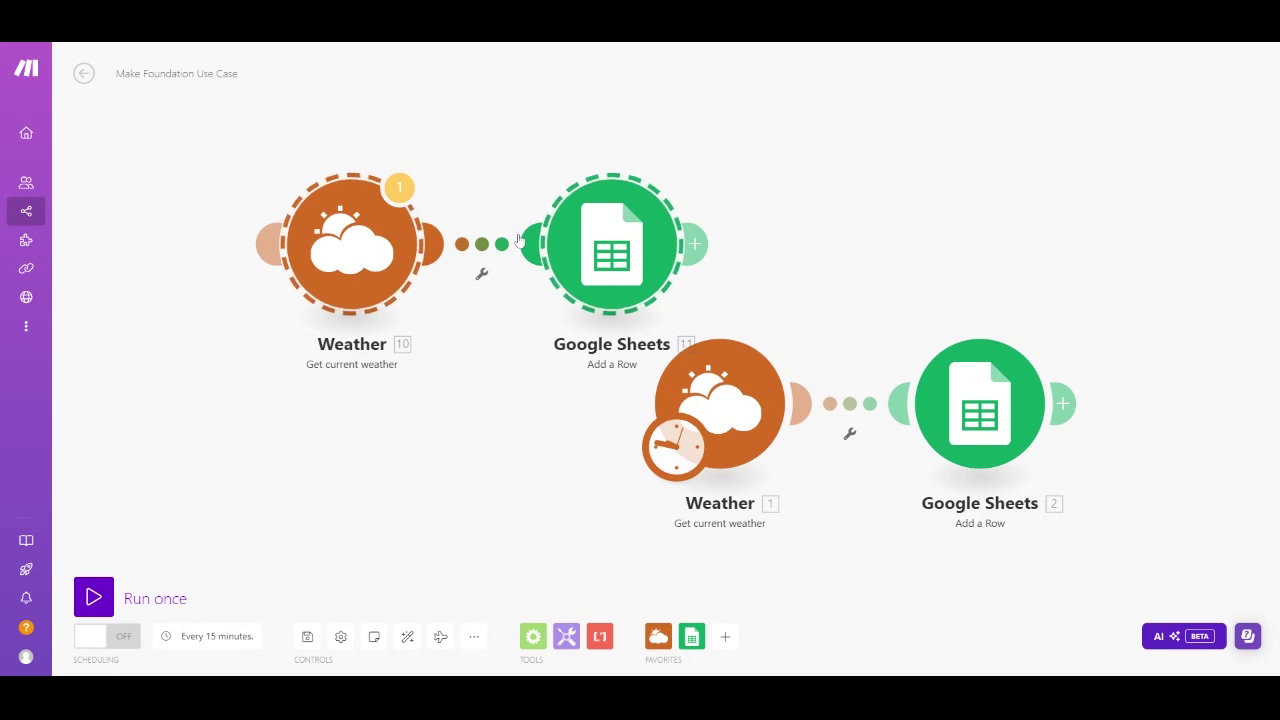
Step: Open and close the pasted Google Sheets module's settings, then dismiss the Weather error
right_click(591, 288)
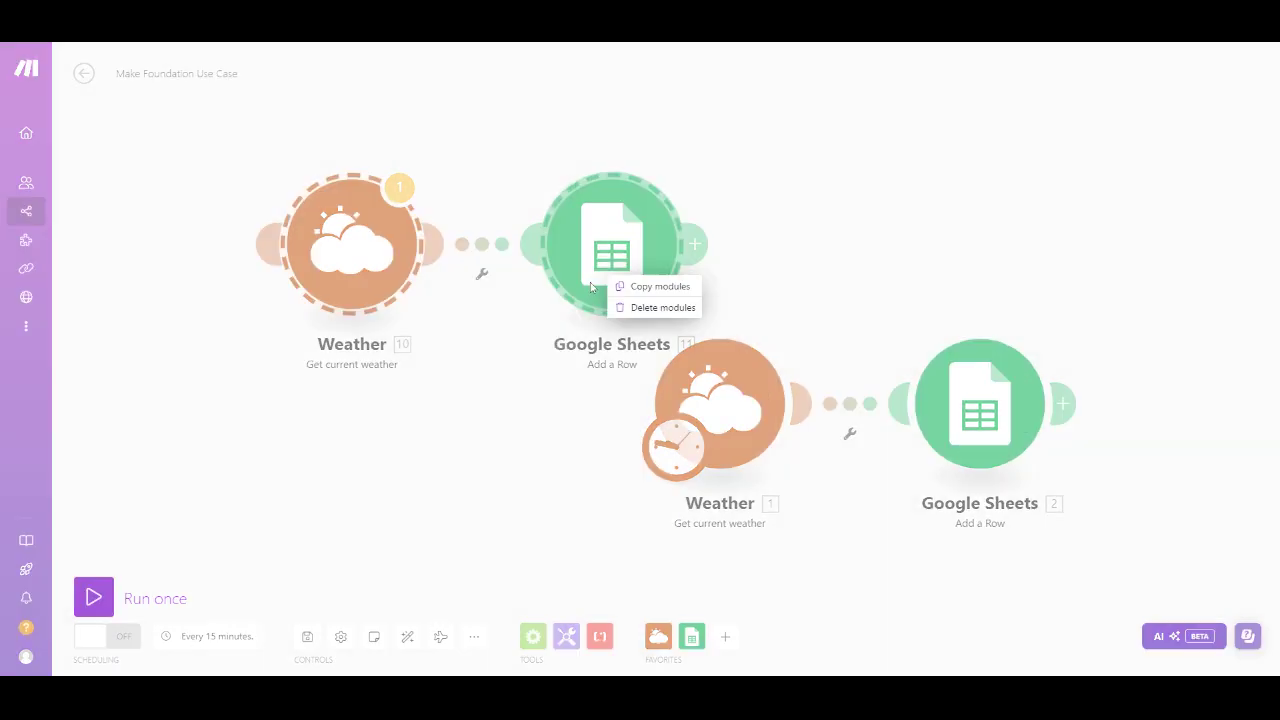
left_click(489, 426)
left_click(603, 284)
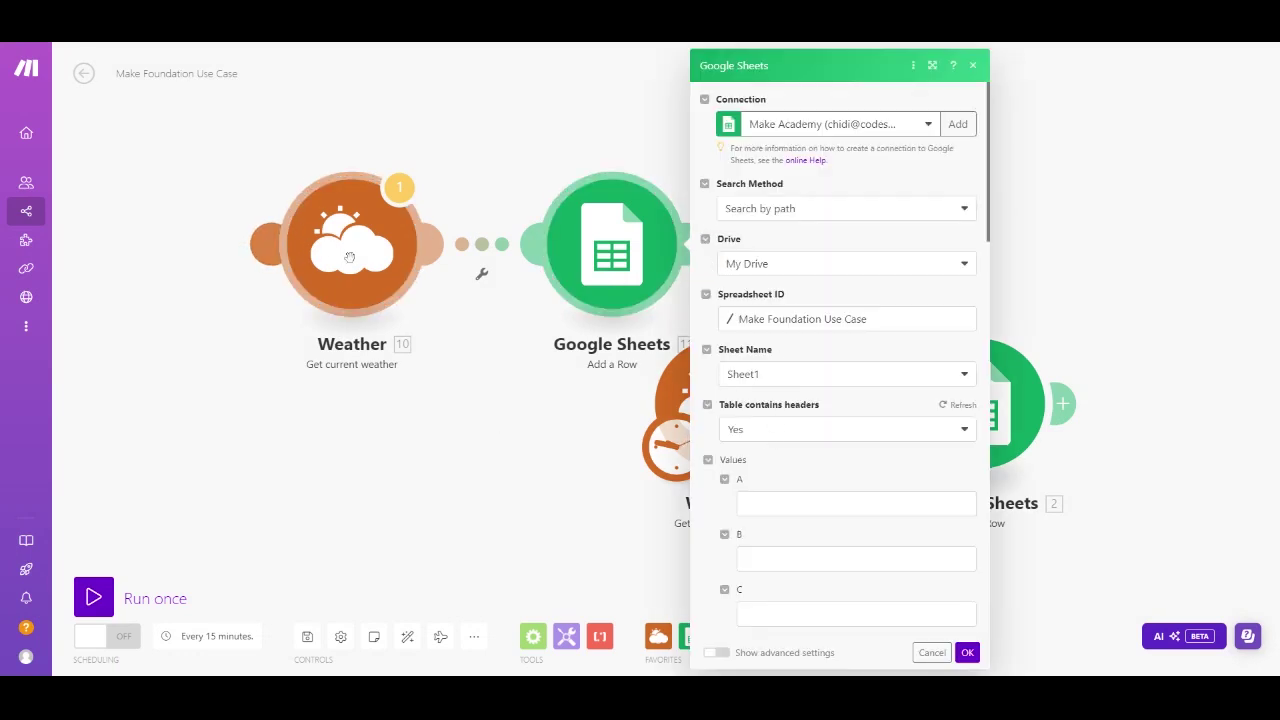
left_click(350, 257)
left_click(600, 297)
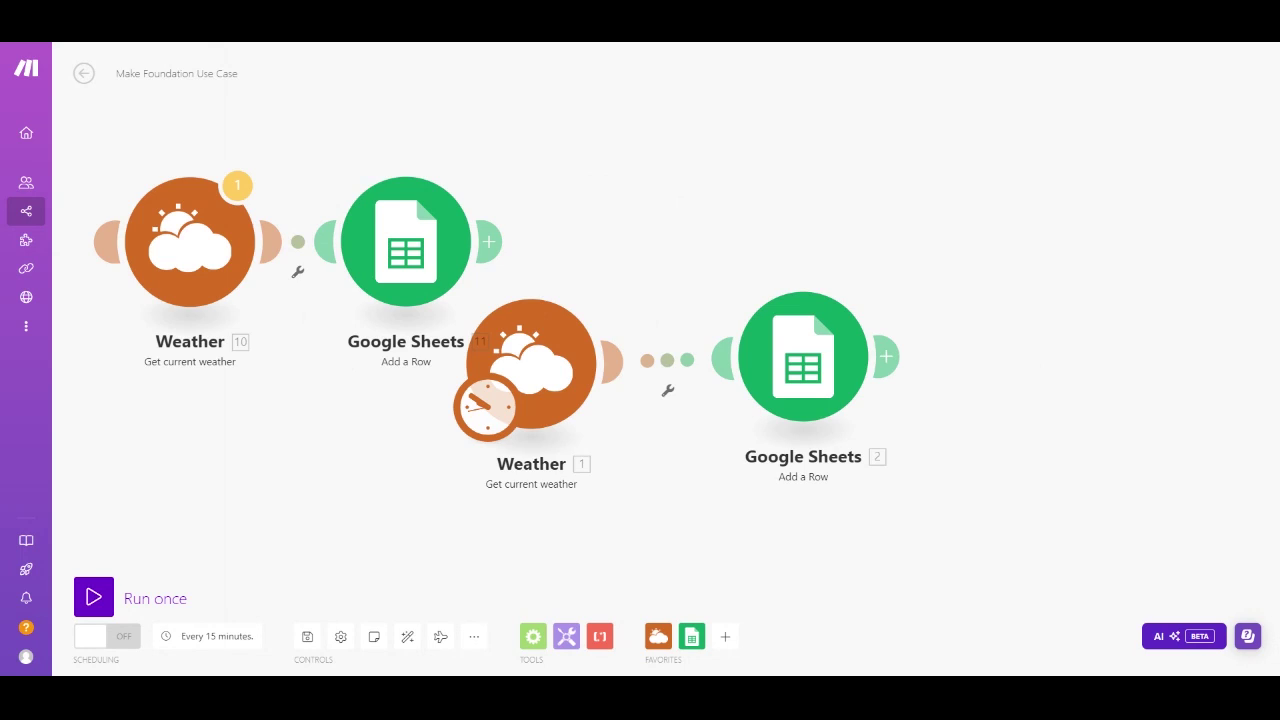